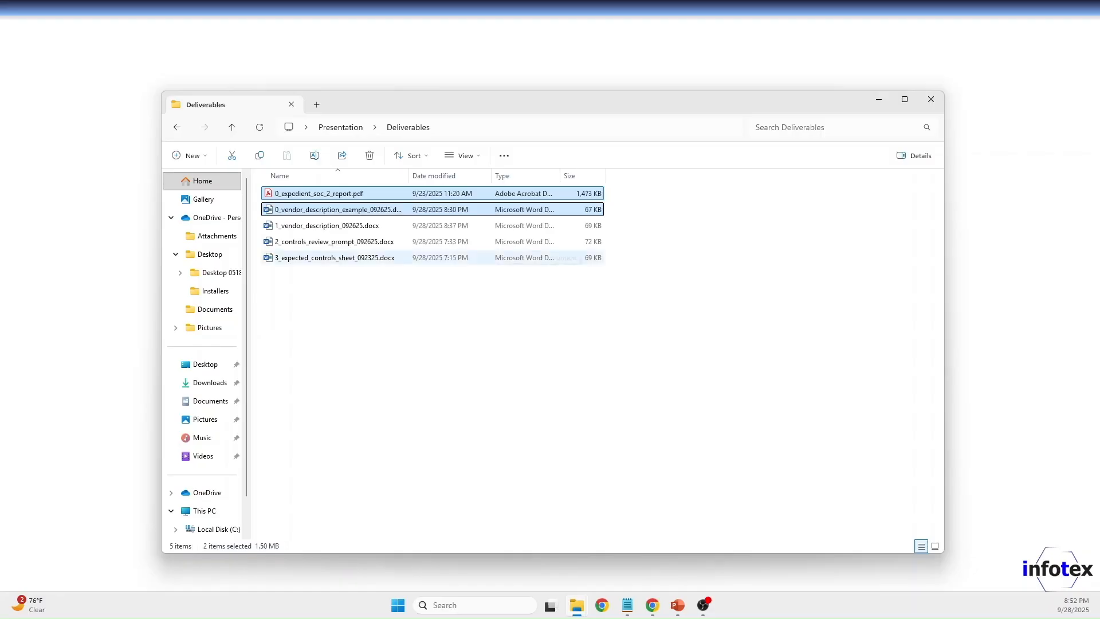
# - Select in turn the vendor description, controls review prompt and expected controls sheet files in the Deliverables folder
pyautogui.click(327, 225)
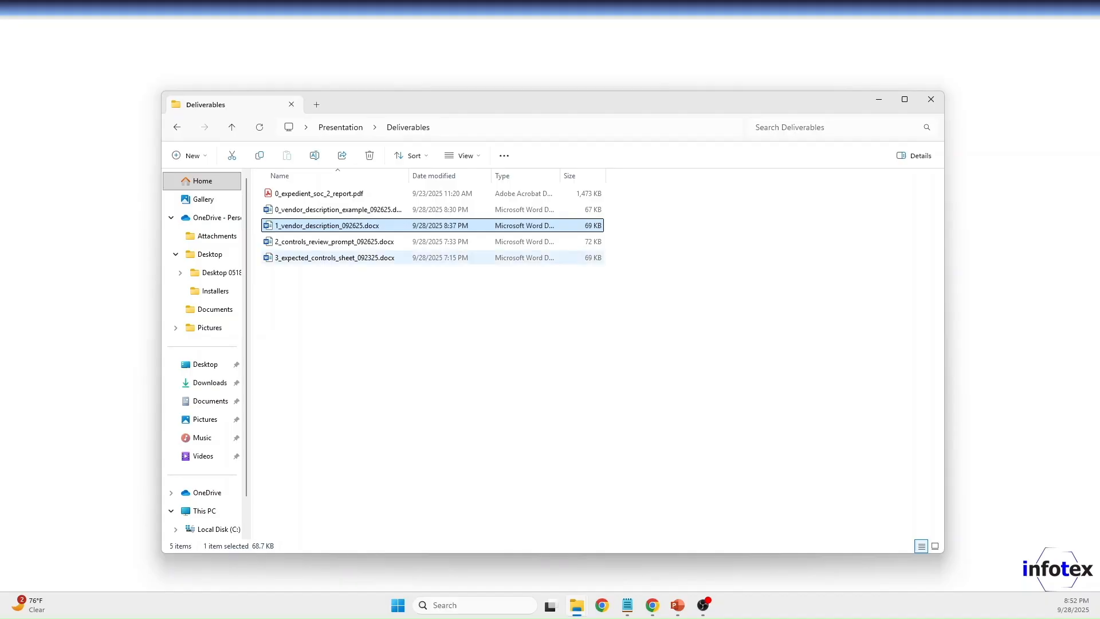
pyautogui.click(334, 241)
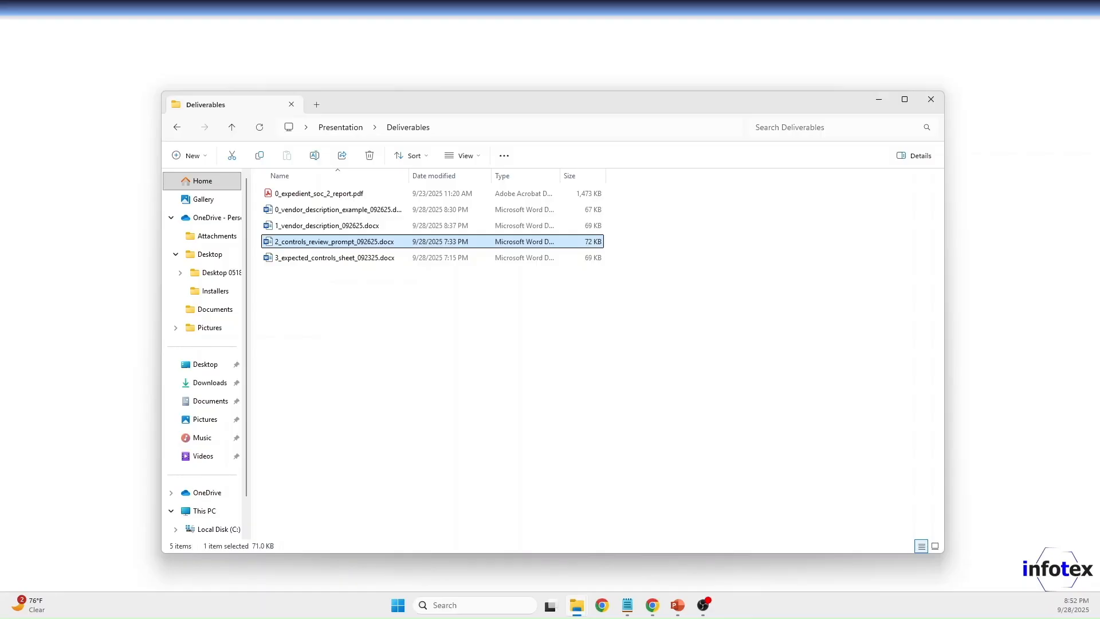
pyautogui.click(335, 257)
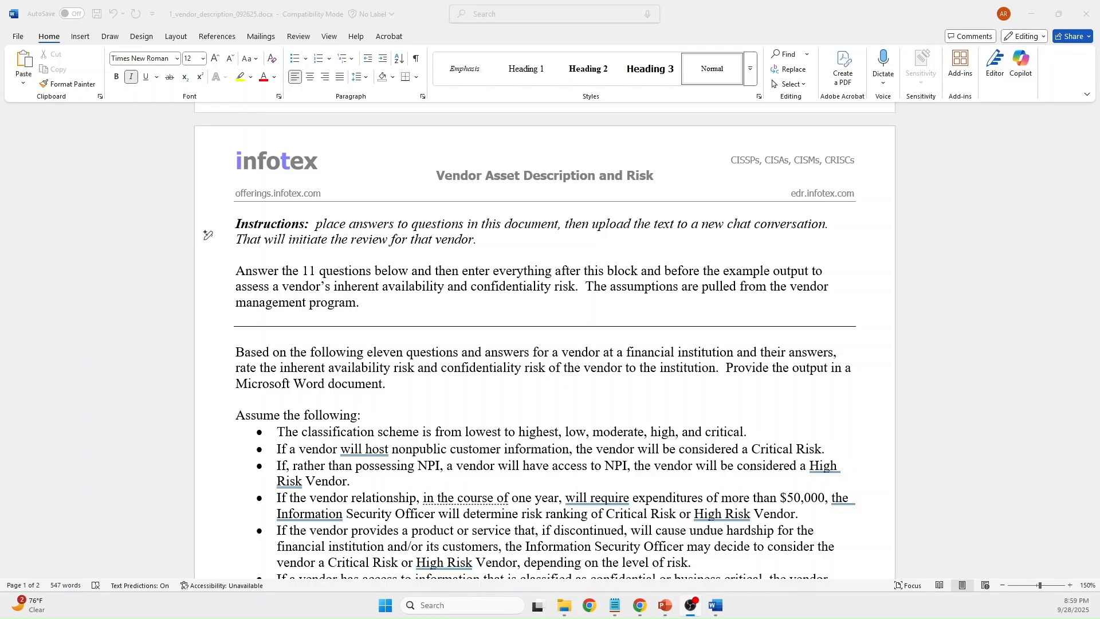
# - Review the instructions, risk assumptions and answered vendor questions in the Vendor Asset Description and Risk document
pyautogui.scroll(-1, 544, 344)
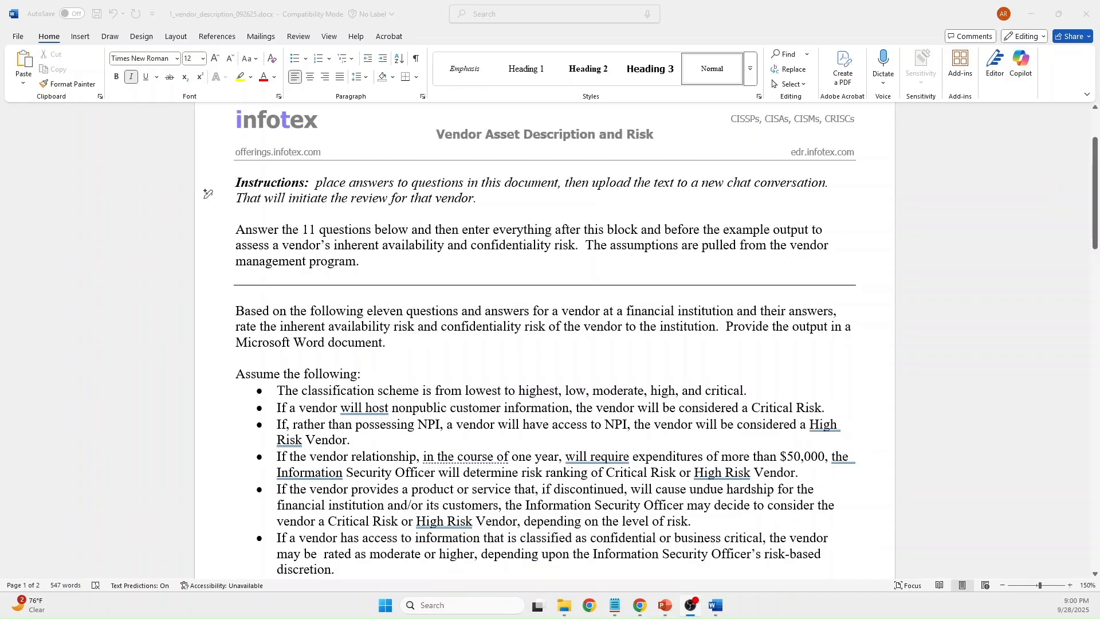
pyautogui.scroll(-1, 544, 344)
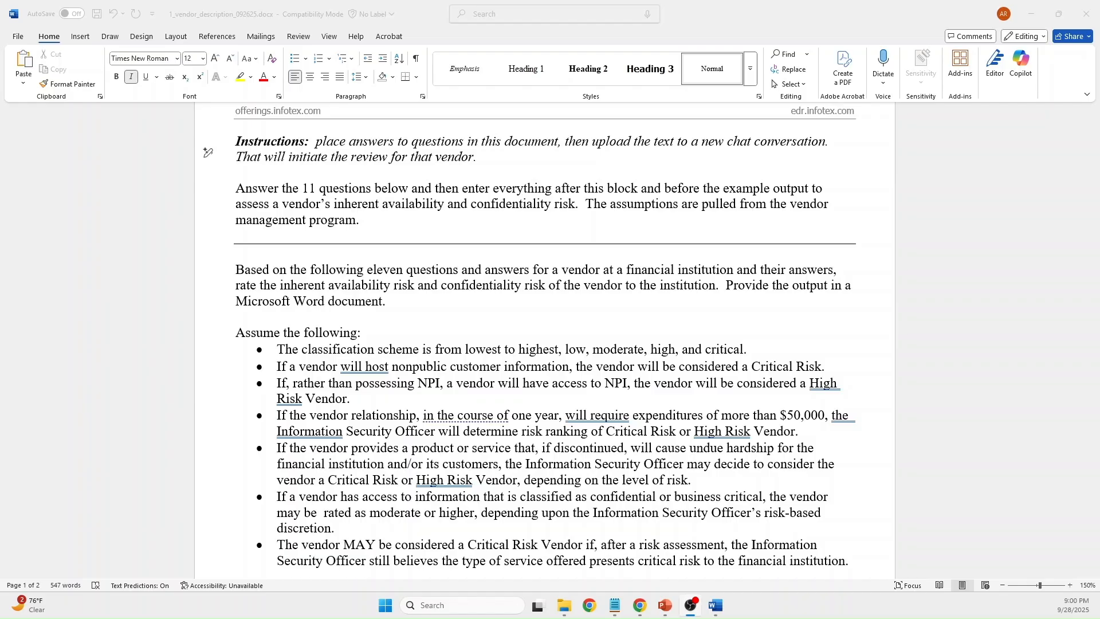
pyautogui.scroll(-7, 208, 152)
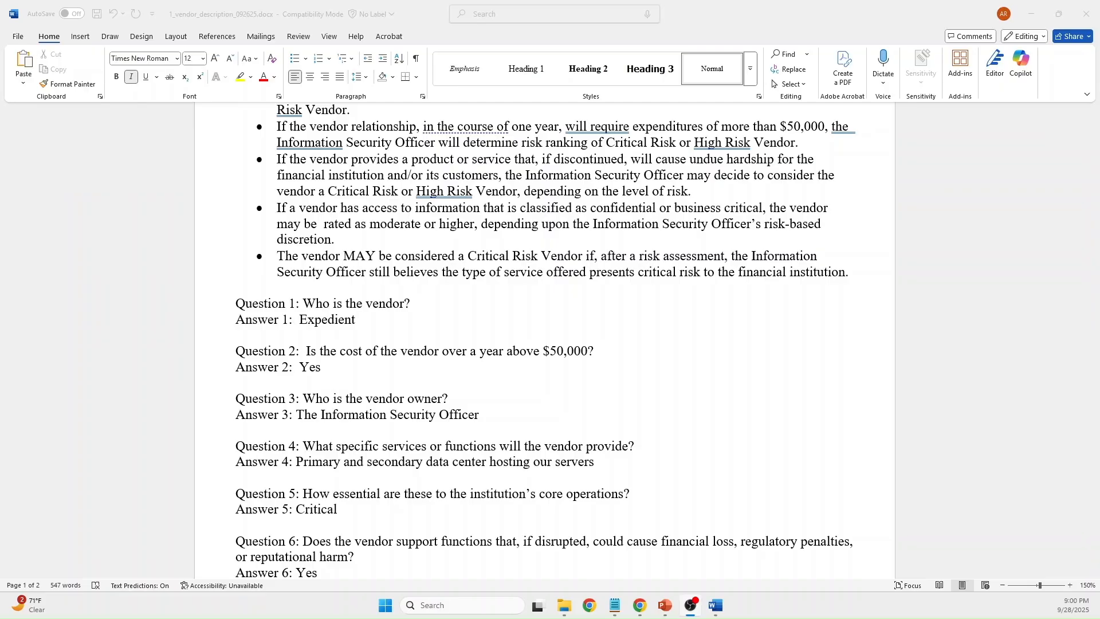
pyautogui.scroll(8, 208, 234)
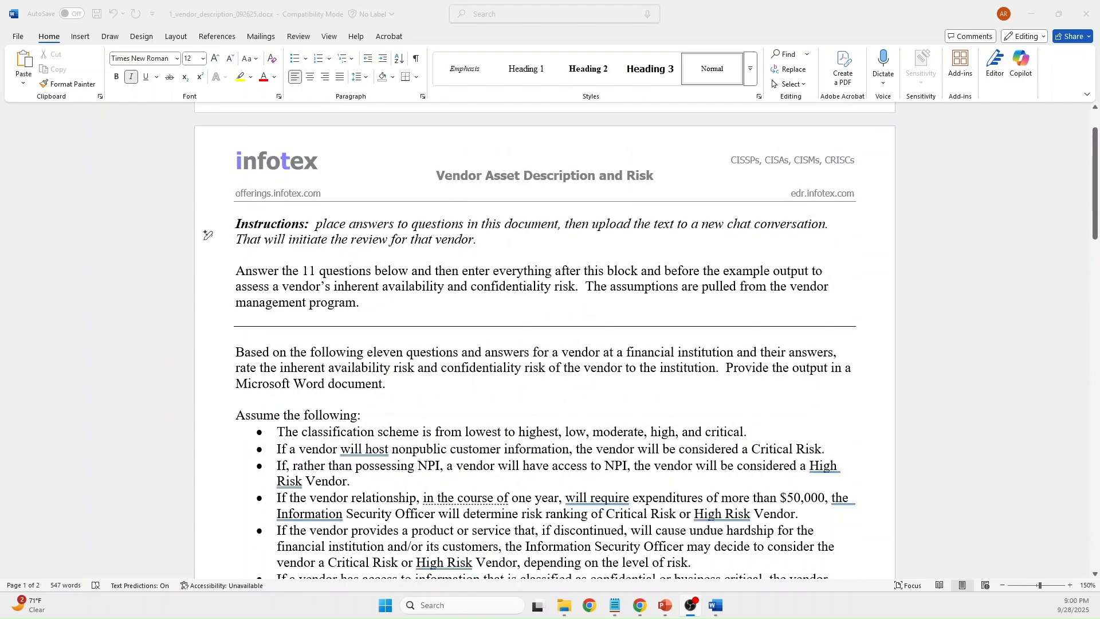
# - Switch to M365 Copilot and review the Expedient vendor risk chat from the prompt through the ratings, vendor description and report link
pyautogui.hotkey('alt', 'Tab')
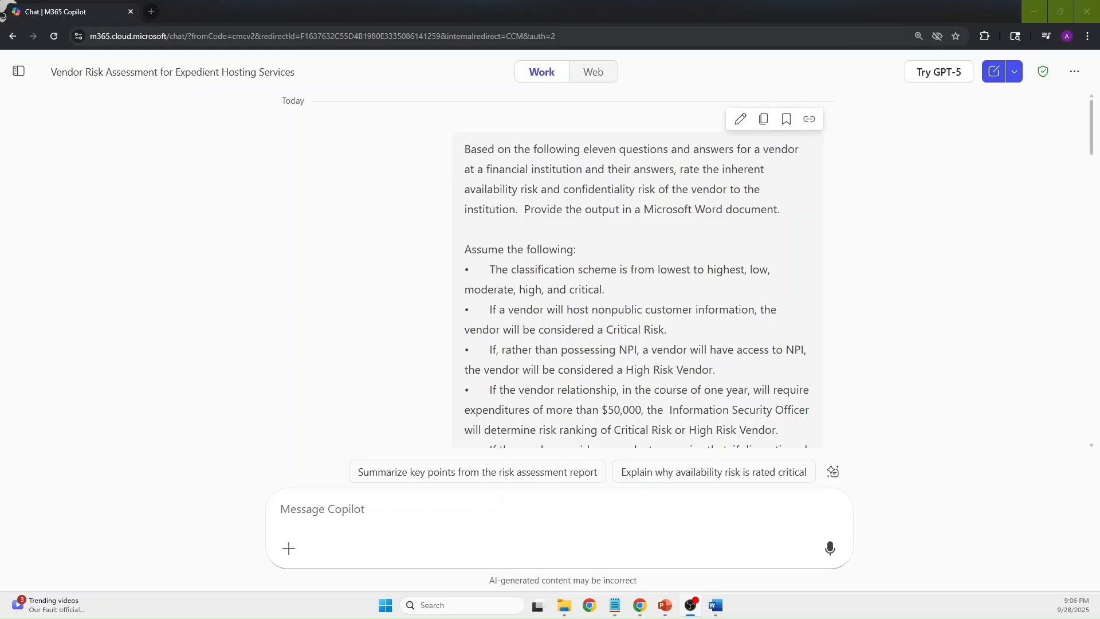
pyautogui.scroll(-12, 636, 269)
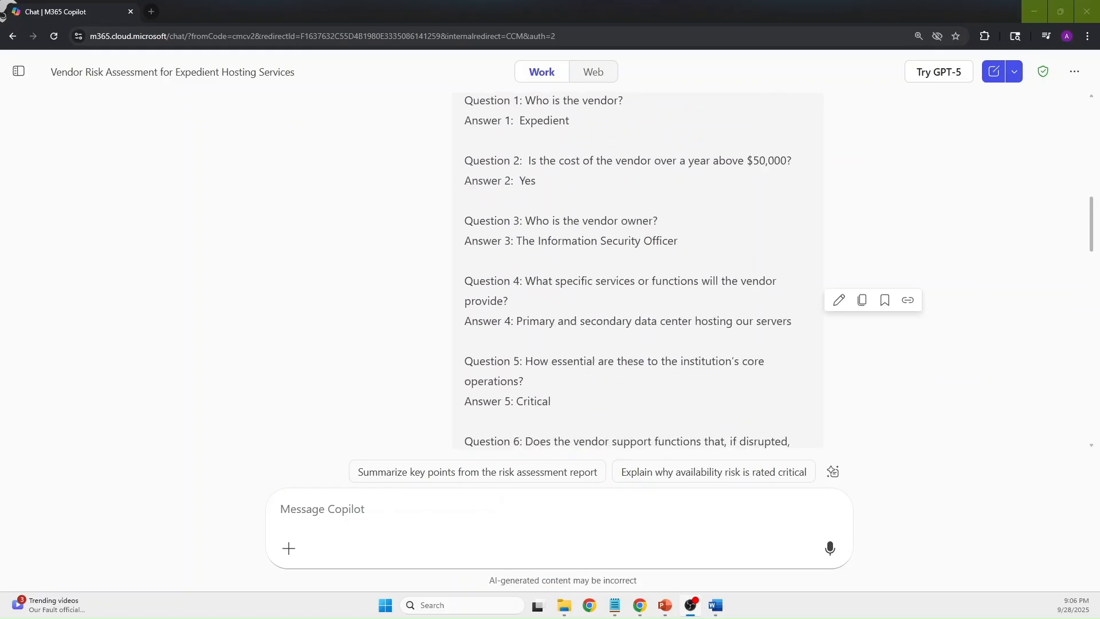
pyautogui.scroll(-20, 635, 269)
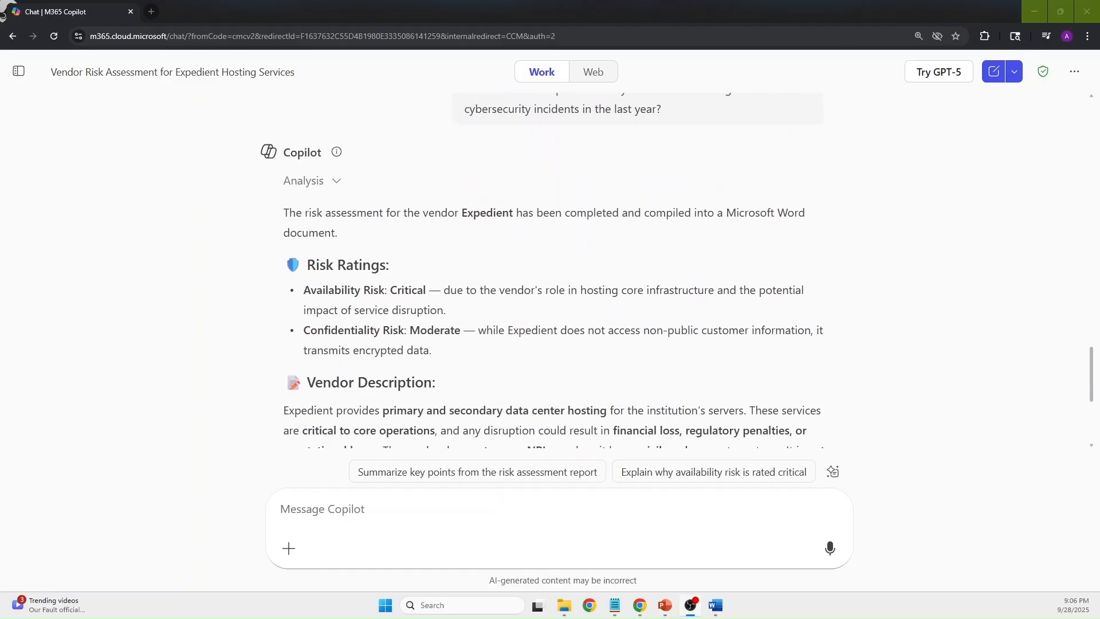
pyautogui.scroll(-1, 542, 275)
pyautogui.scroll(-3, 542, 269)
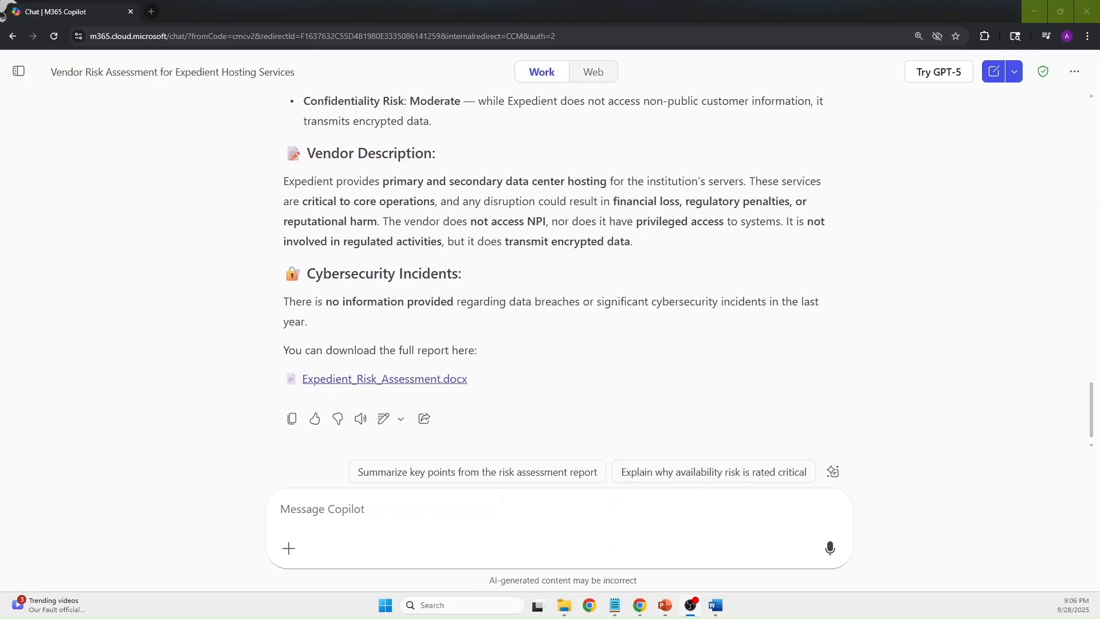
# - Switch to the Controls Review Prompt document in Word and read its required inputs, four tasks and closing instruction
pyautogui.hotkey('alt', 'Tab')
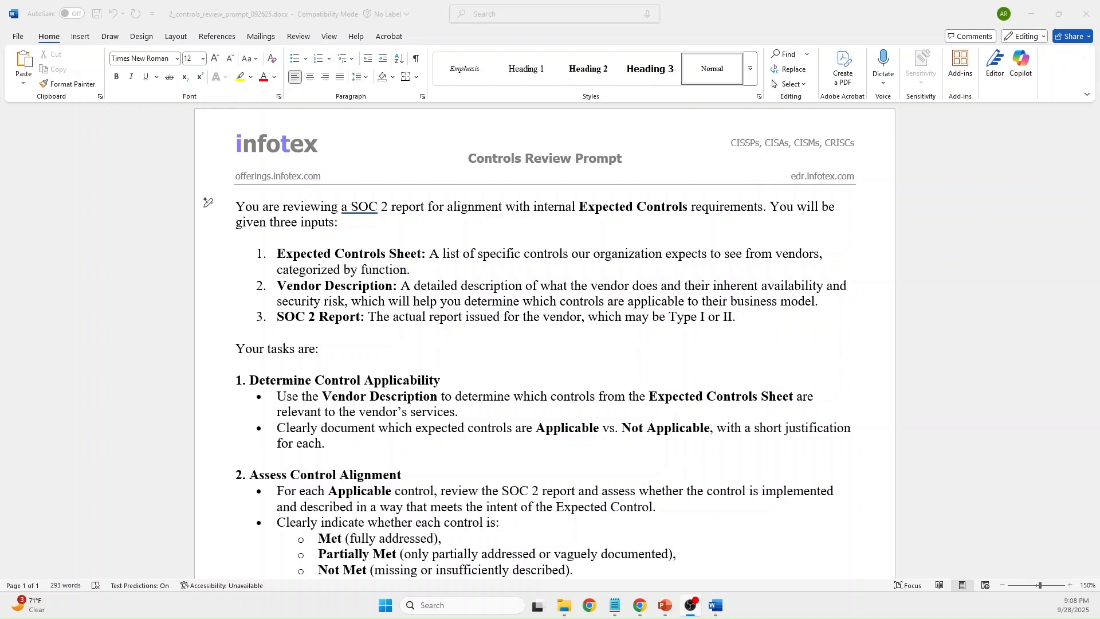
pyautogui.scroll(-3, 544, 344)
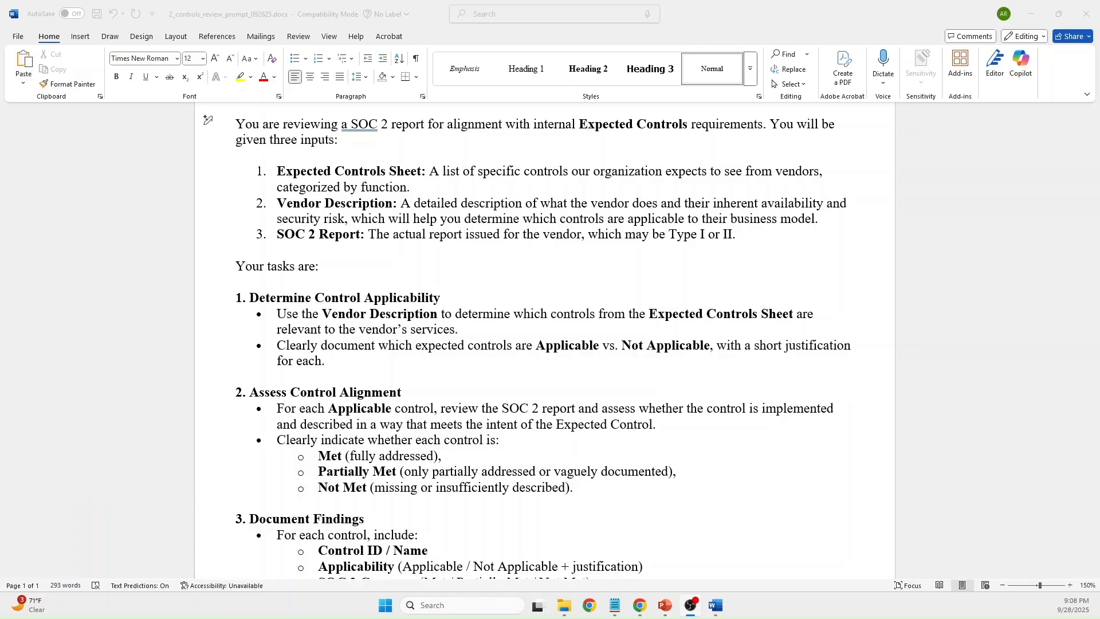
pyautogui.scroll(-2, 208, 119)
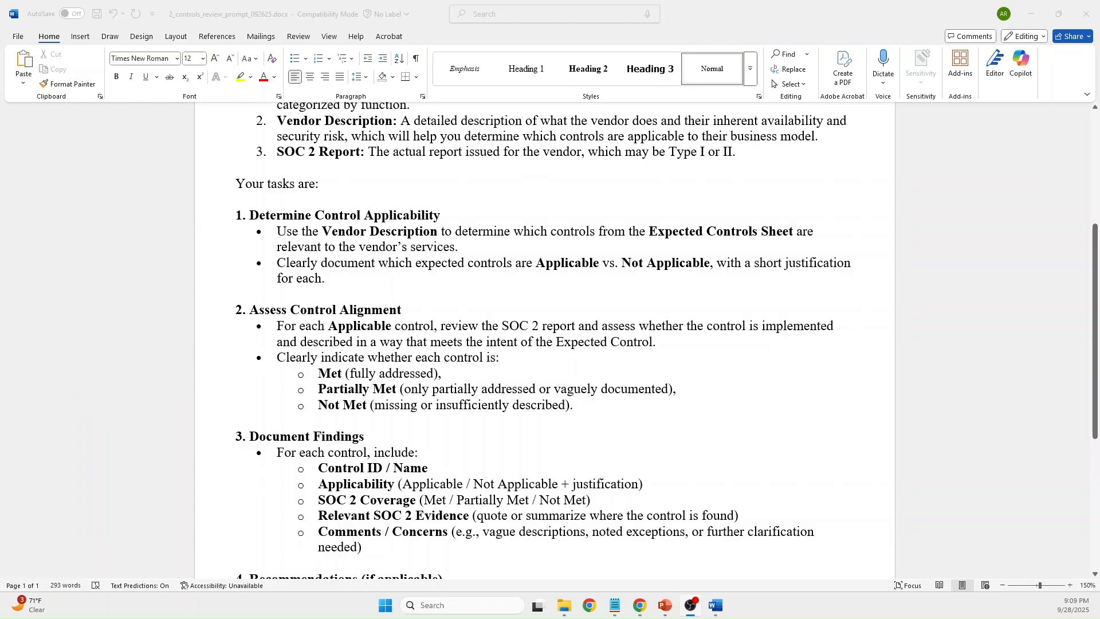
pyautogui.scroll(-4, 550, 338)
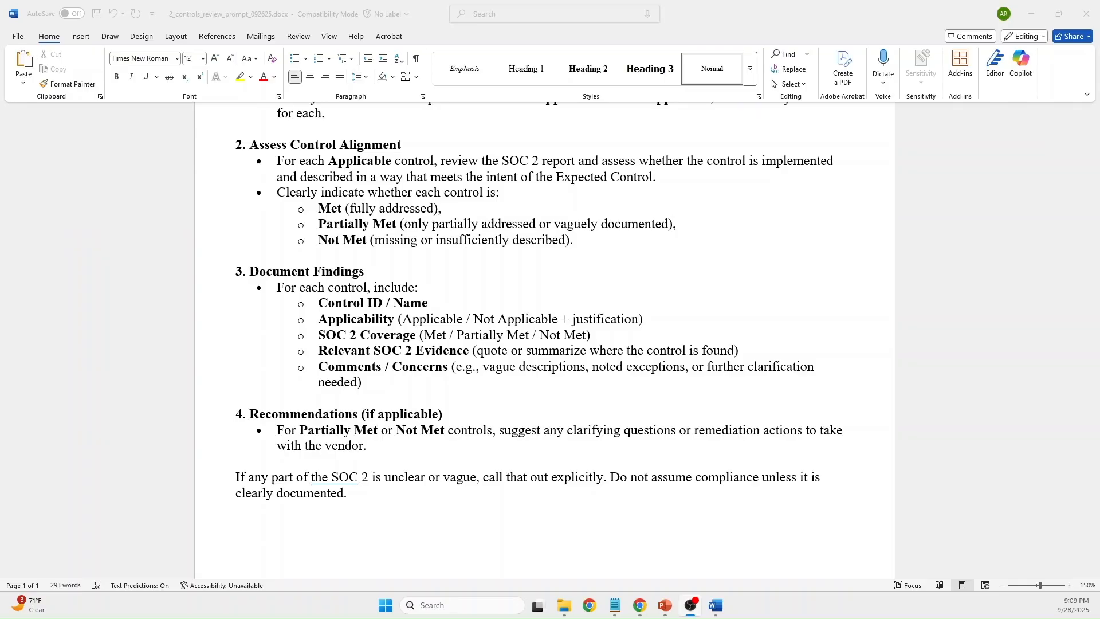
pyautogui.scroll(10, 208, 285)
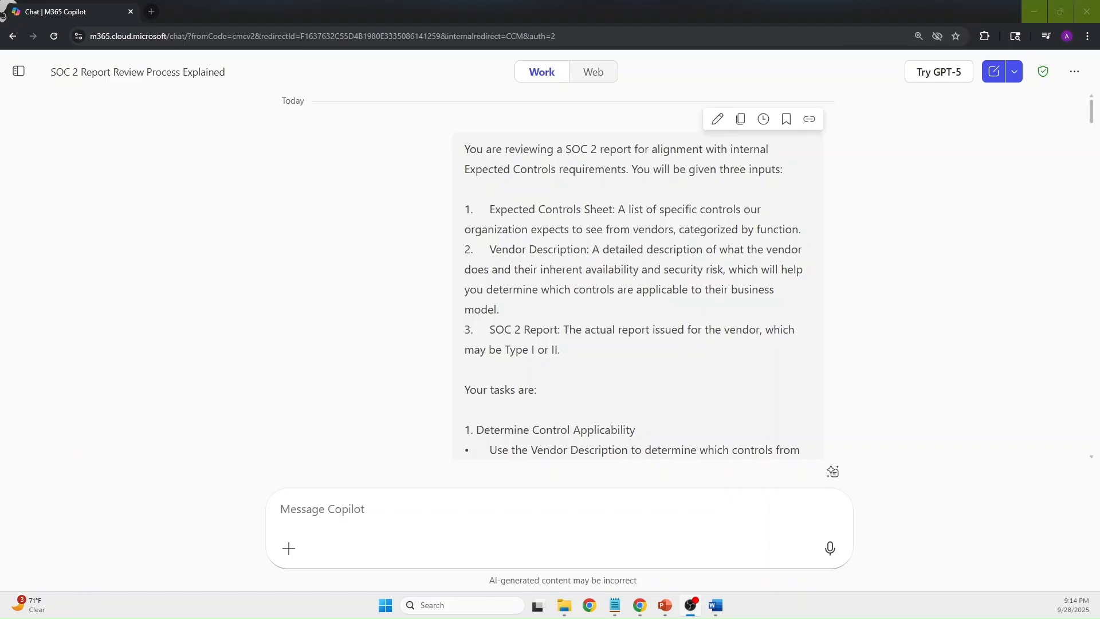
# - Review the SOC 2 report review chat in Copilot, covering the prompt, the three supplied files and the proposed approach
pyautogui.scroll(-15, 636, 275)
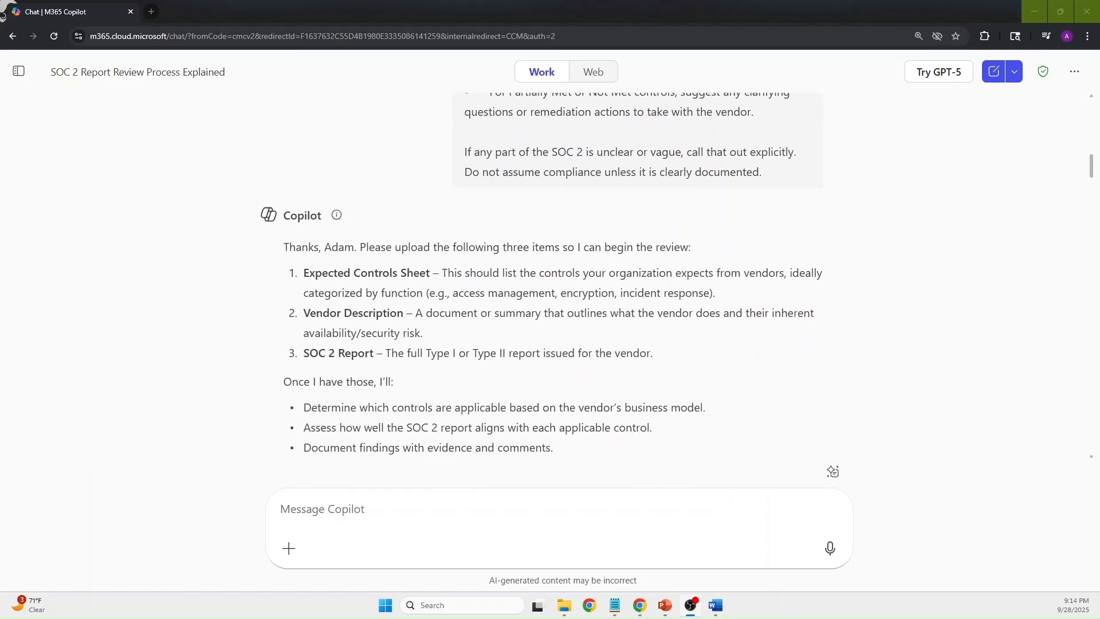
pyautogui.scroll(-5, 541, 273)
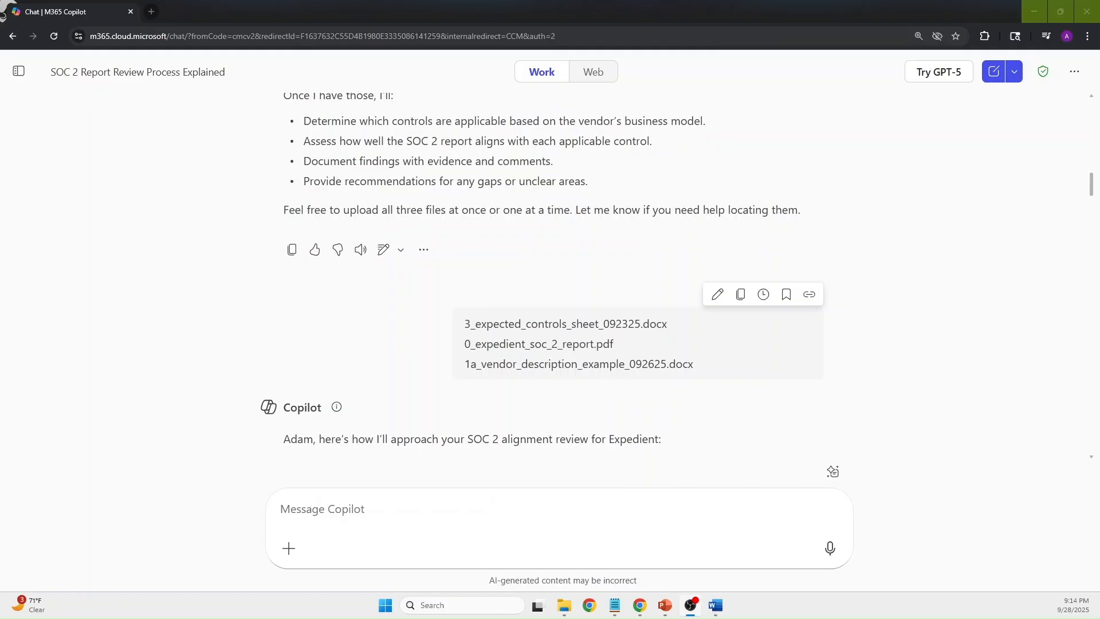
pyautogui.scroll(-3, 542, 277)
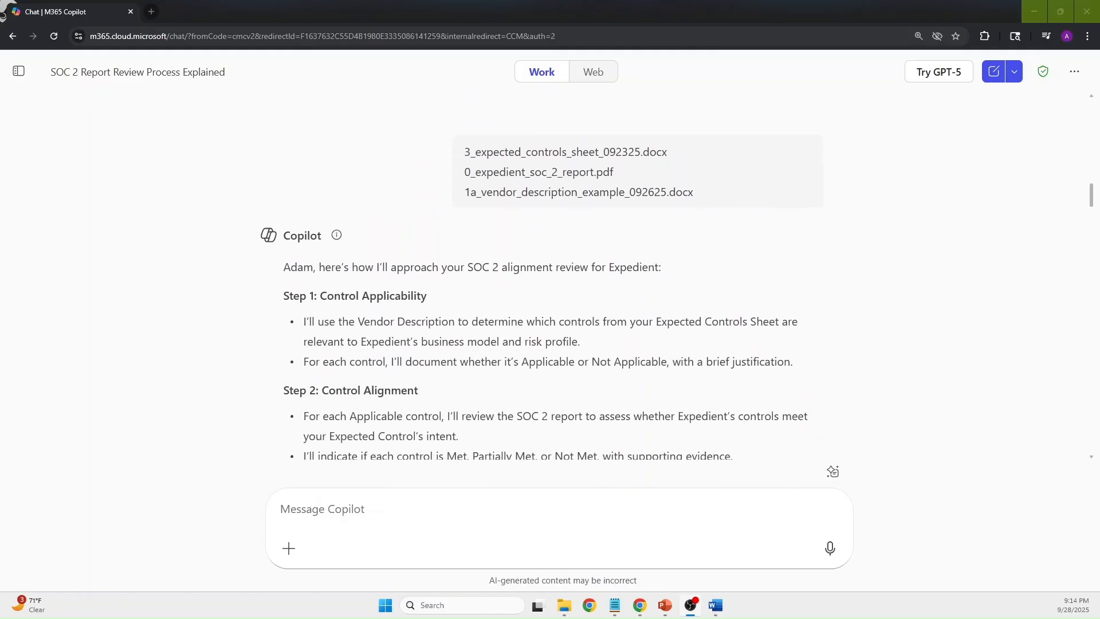
pyautogui.scroll(-8, 541, 277)
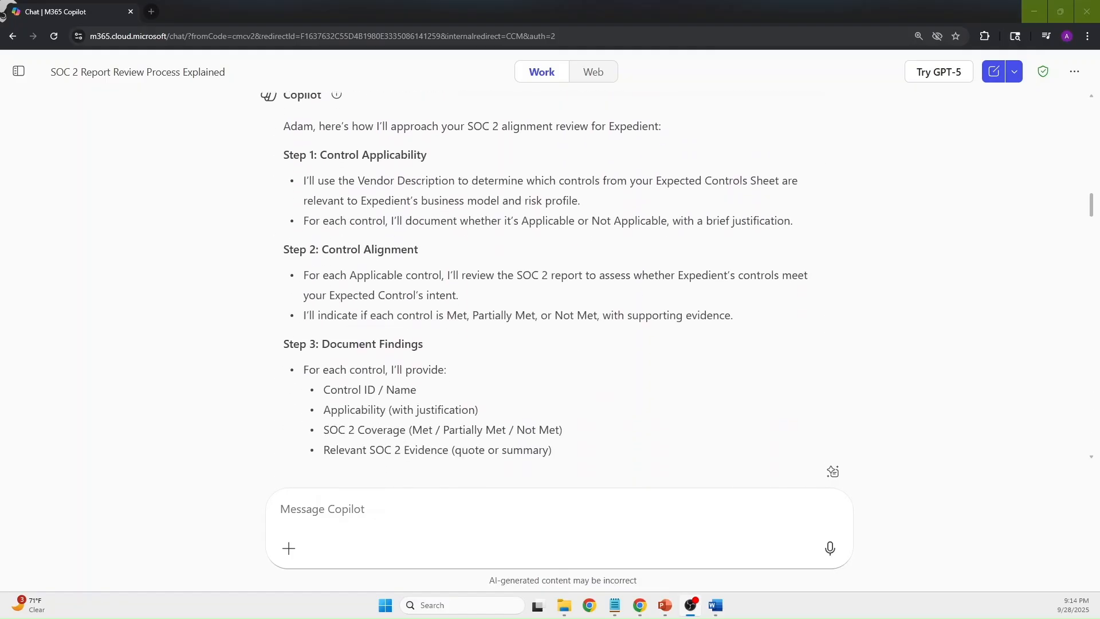
pyautogui.scroll(-4, 542, 276)
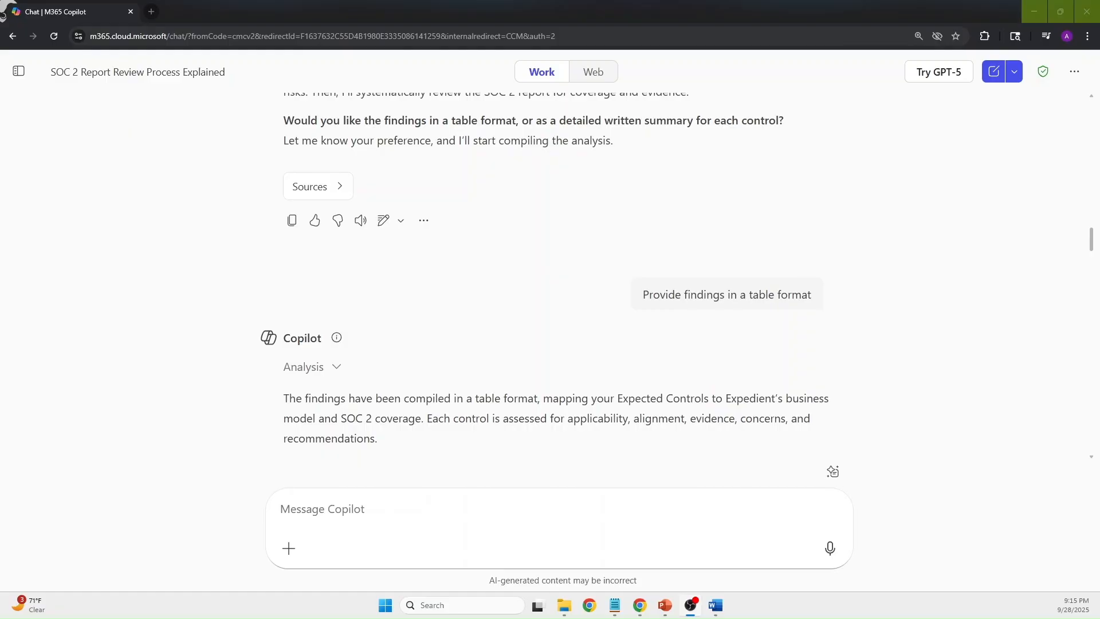
# - Examine Copilot's control mapping findings and the full detail table comparing expected controls with Expedient's SOC 2 report
pyautogui.scroll(-4, 546, 277)
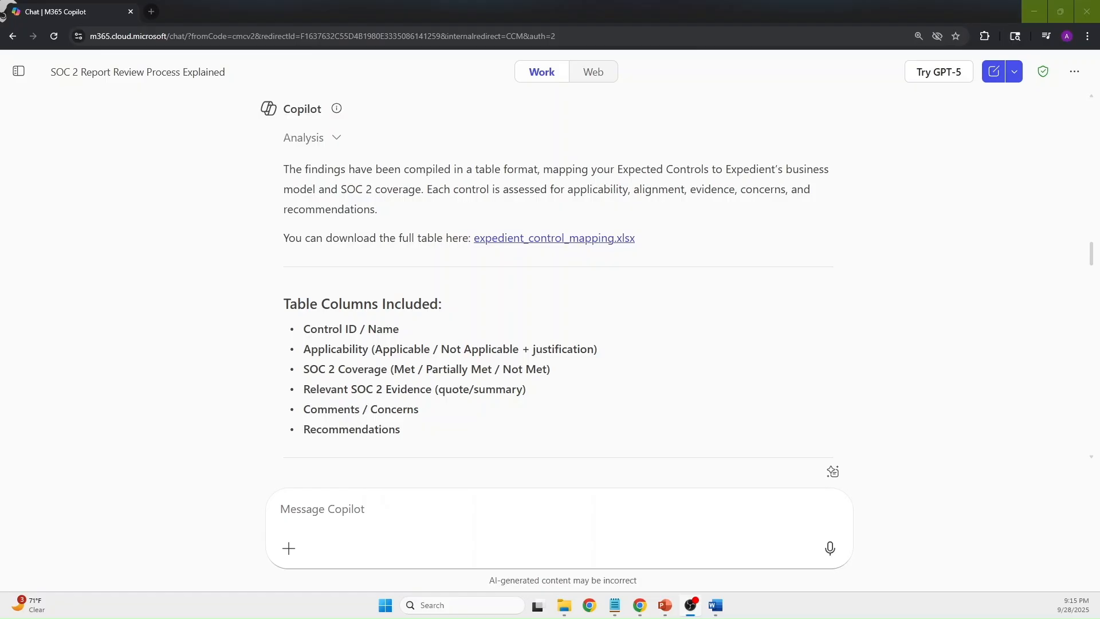
pyautogui.scroll(-8, 550, 275)
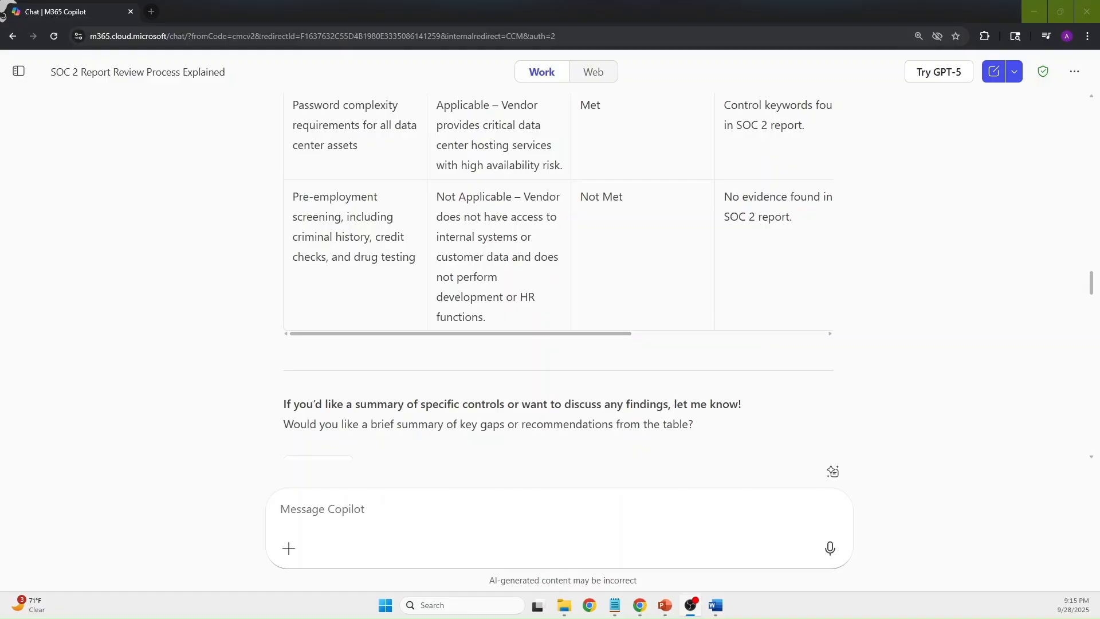
pyautogui.scroll(-4, 550, 275)
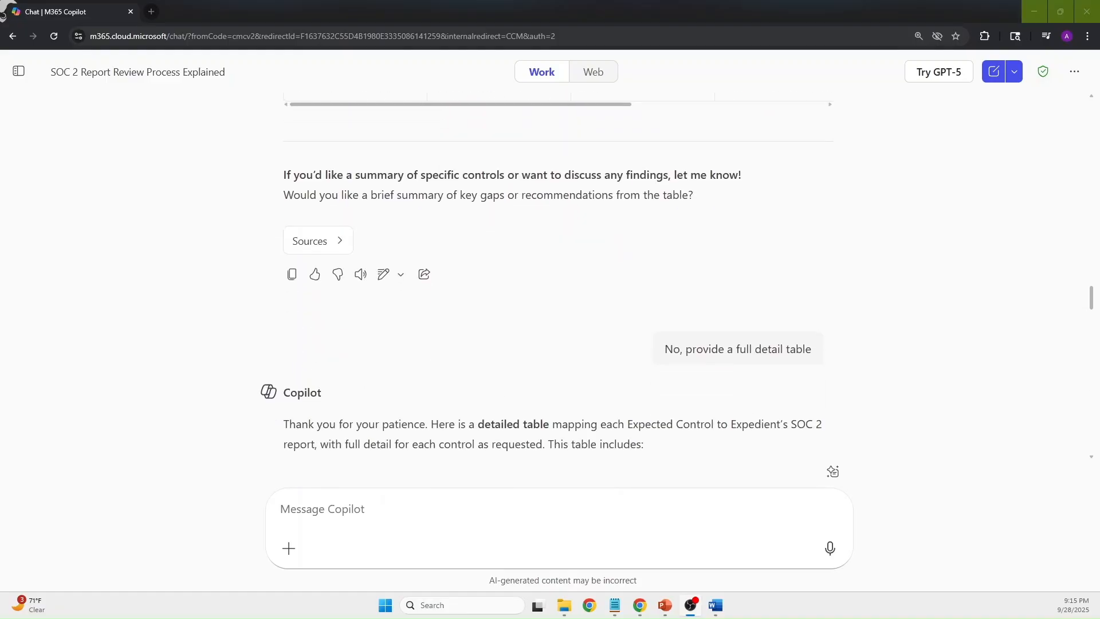
pyautogui.scroll(-3, 550, 275)
pyautogui.scroll(-8, 550, 275)
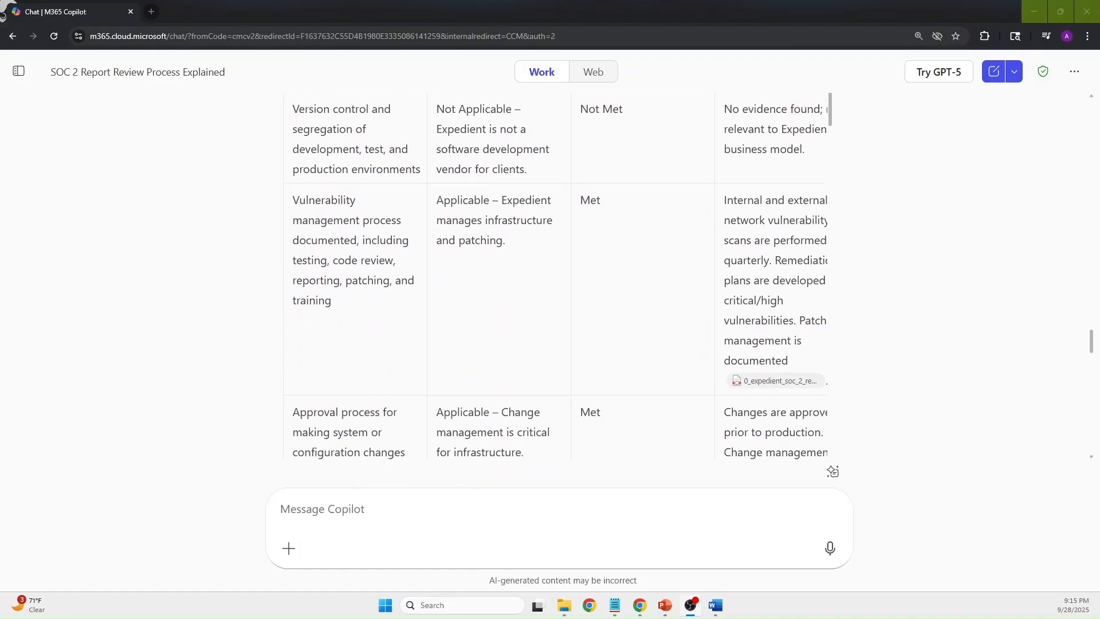
pyautogui.scroll(-4, 550, 275)
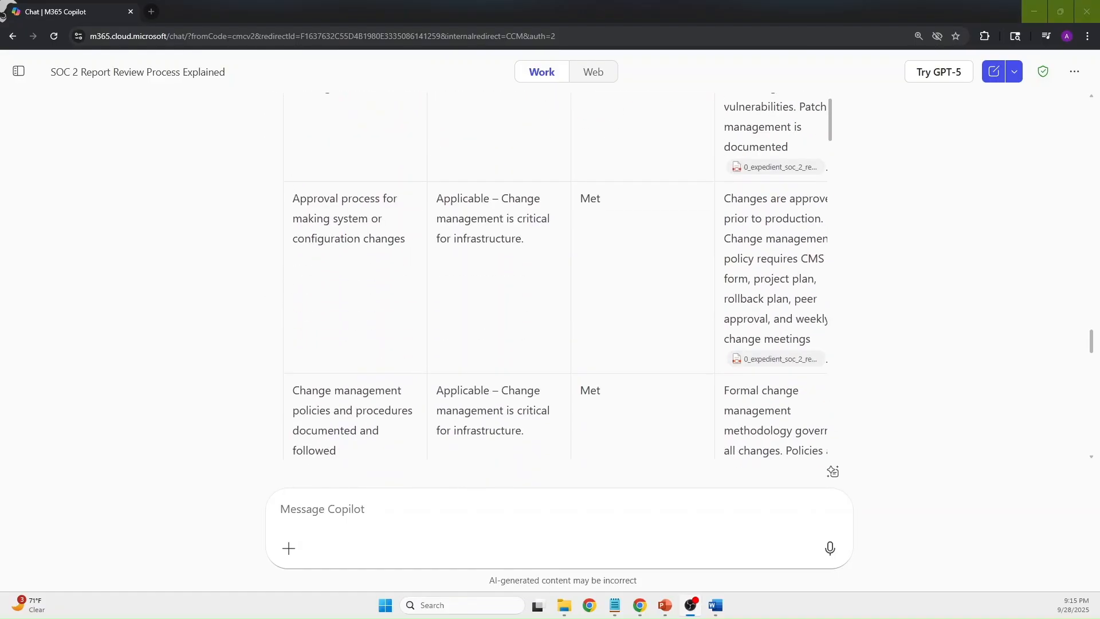
pyautogui.scroll(-14, 550, 275)
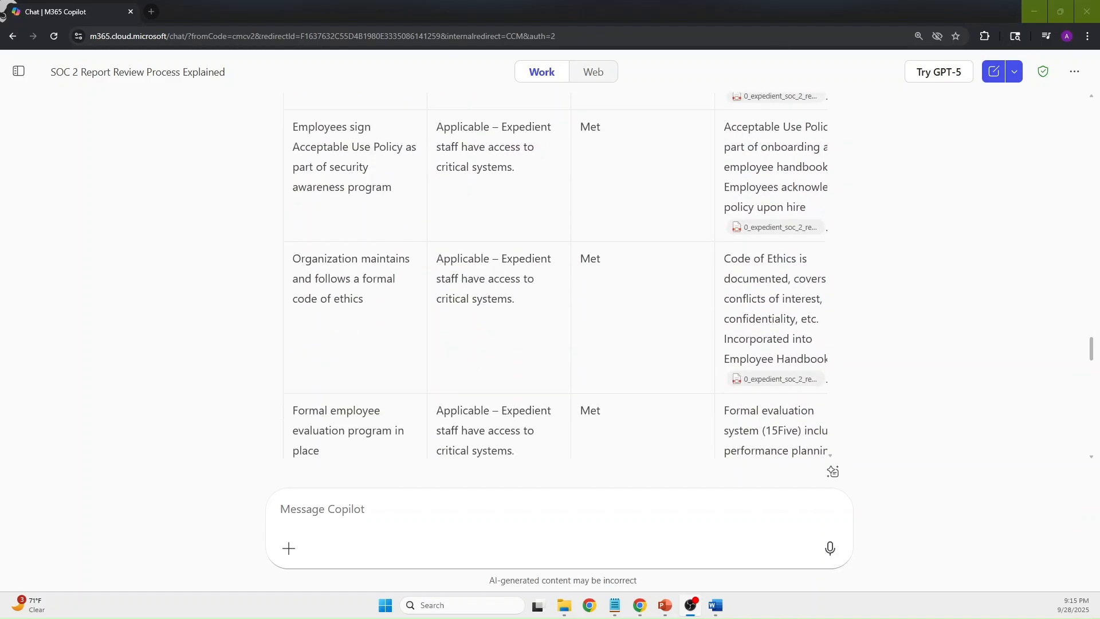
pyautogui.scroll(-5, 550, 275)
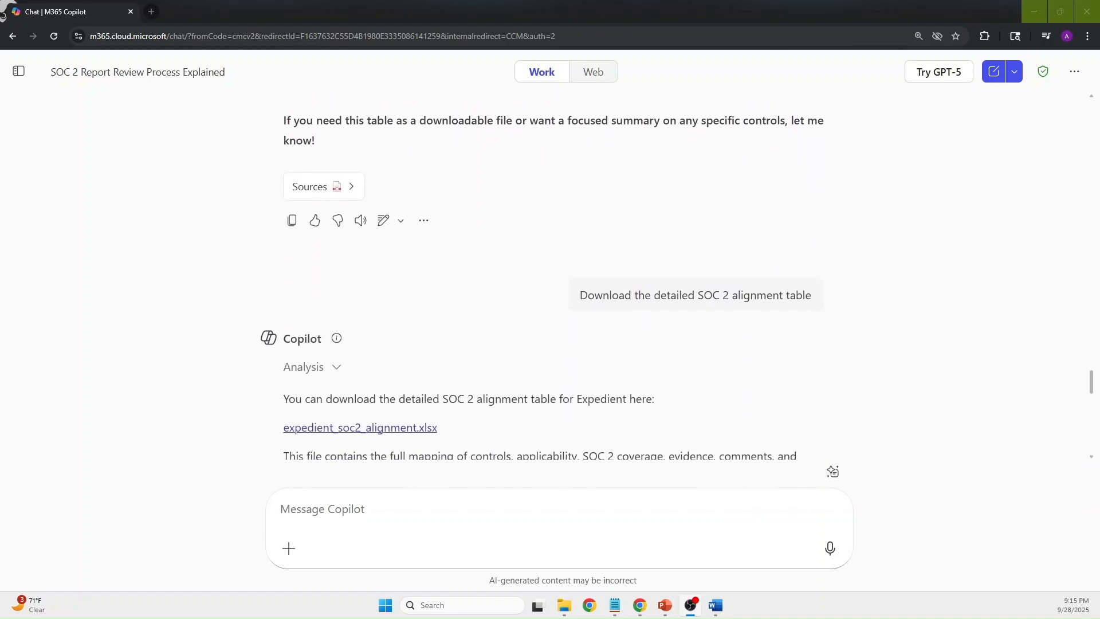
# - Review the follow-up requests for downloadable Excel results and Copilot's replies with the SOC 2 alignment files
pyautogui.scroll(-1, 550, 275)
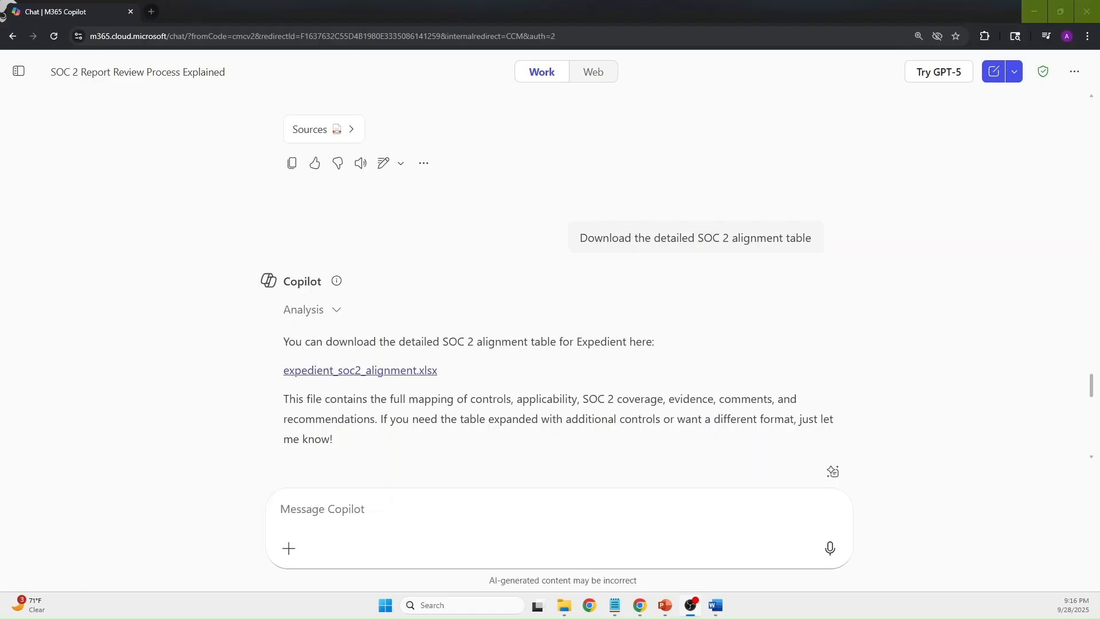
pyautogui.scroll(-4, 546, 273)
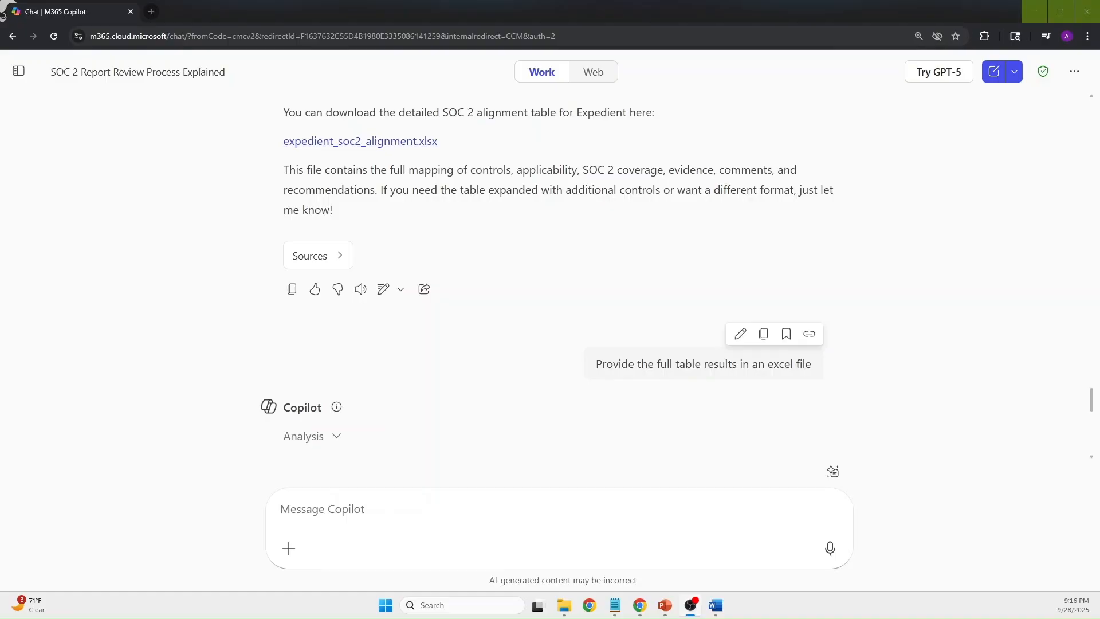
pyautogui.scroll(-9, 541, 279)
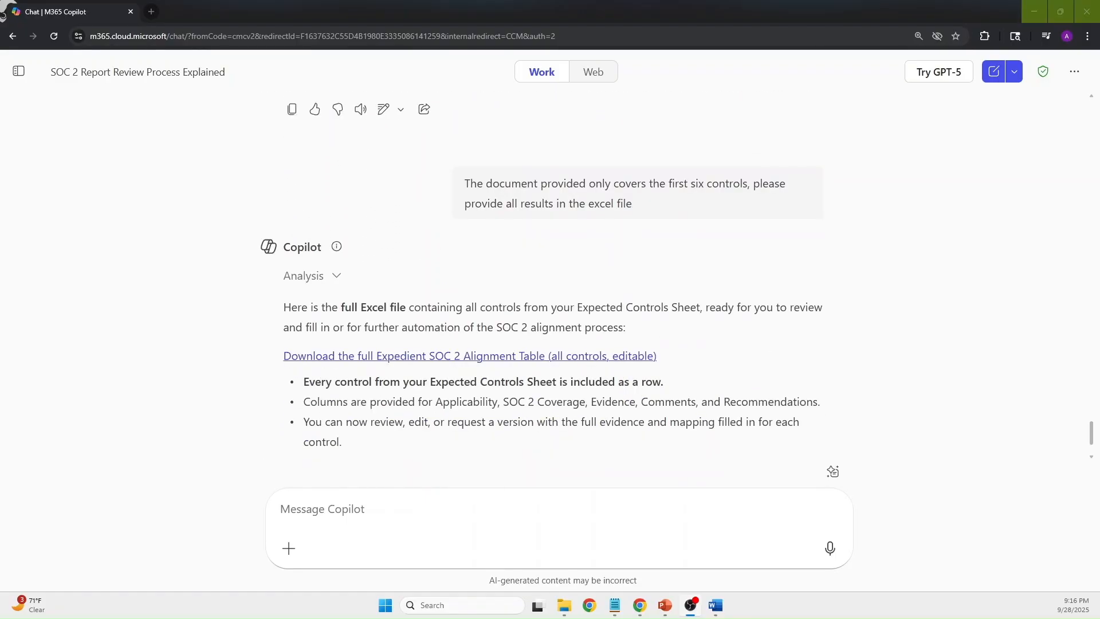
pyautogui.scroll(-1, 541, 275)
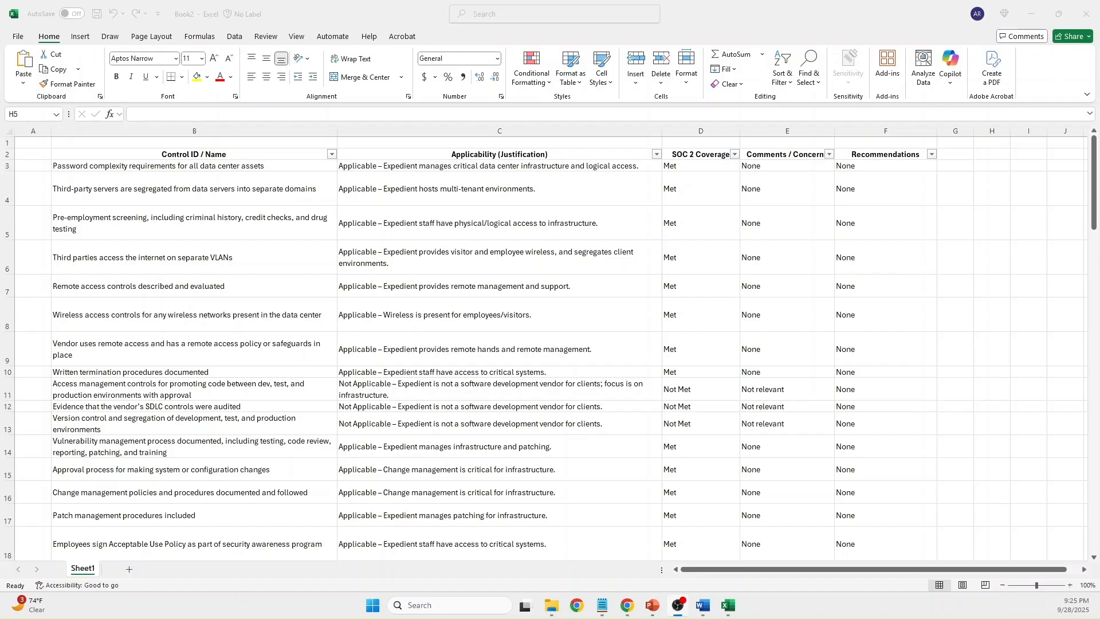
# - Look through the control rows in the Excel alignment table, including applicability, SOC 2 coverage, comments and recommendations
pyautogui.scroll(-1, 550, 347)
pyautogui.scroll(-3, 550, 347)
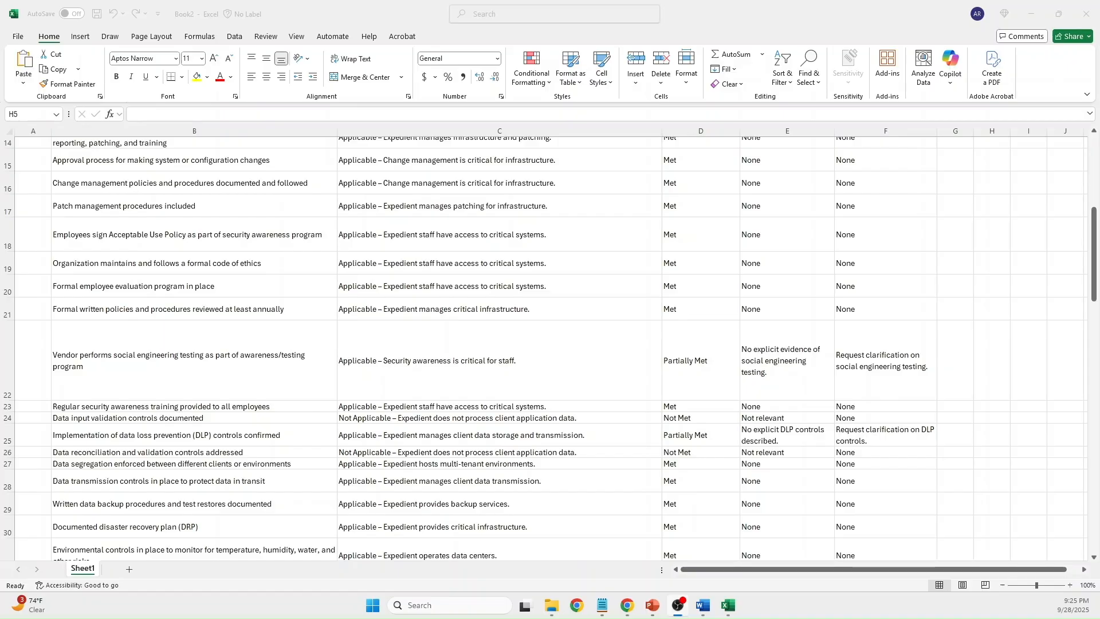
pyautogui.scroll(5, 549, 347)
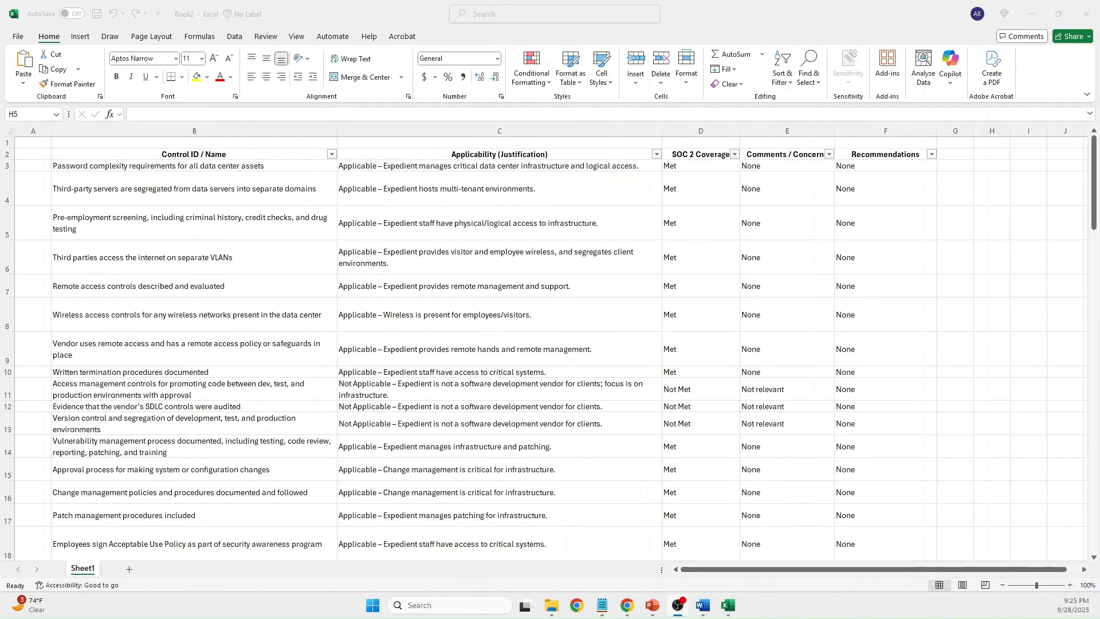
# - Filter the SOC 2 Coverage column to show only the controls marked Not Met
pyautogui.click(735, 154)
pyautogui.click(620, 304)
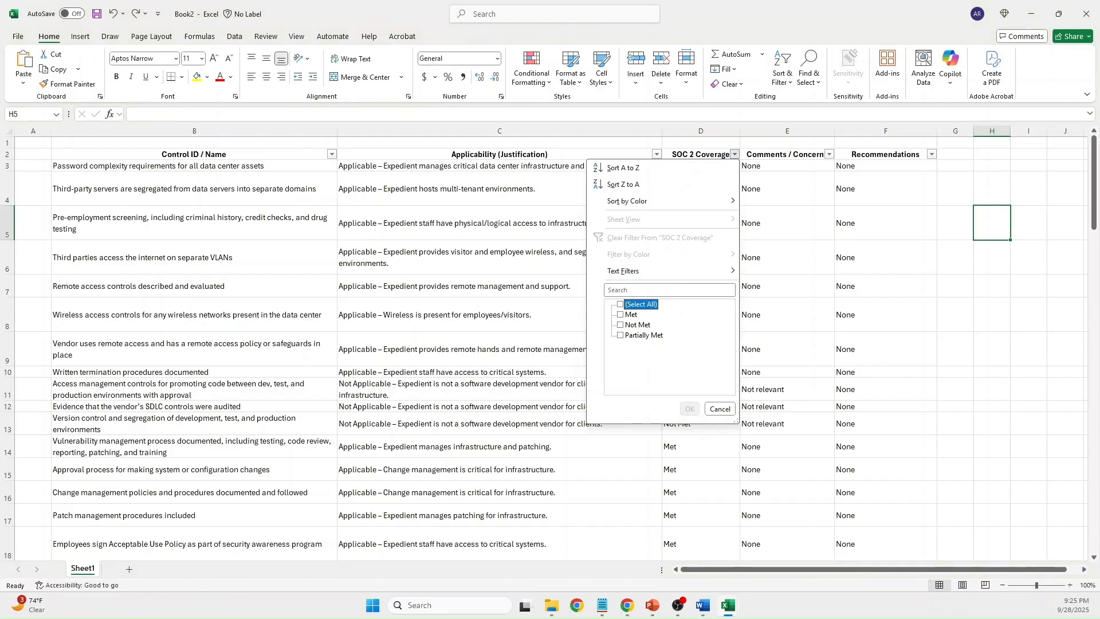
pyautogui.click(621, 335)
pyautogui.click(620, 325)
pyautogui.click(621, 335)
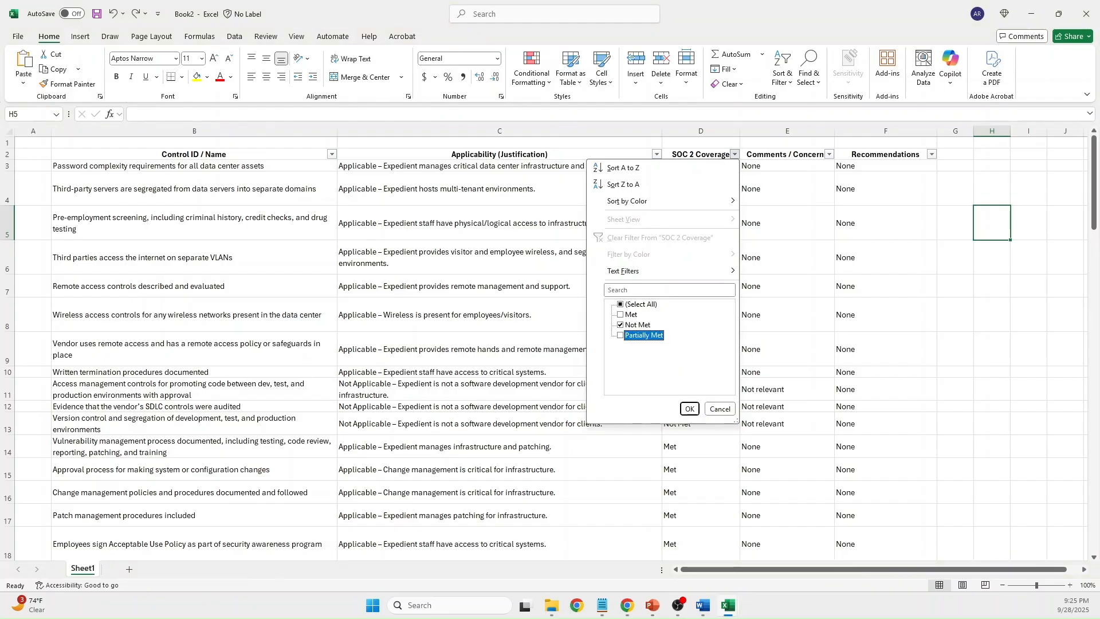
pyautogui.press('Return')
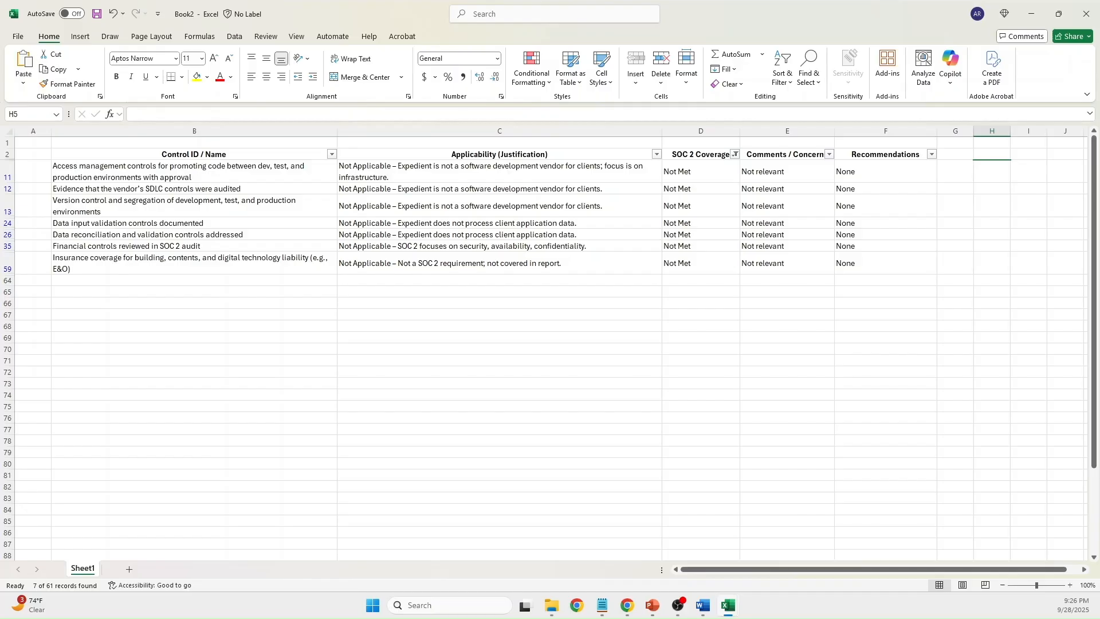
pyautogui.hotkey('alt', 'Tab')
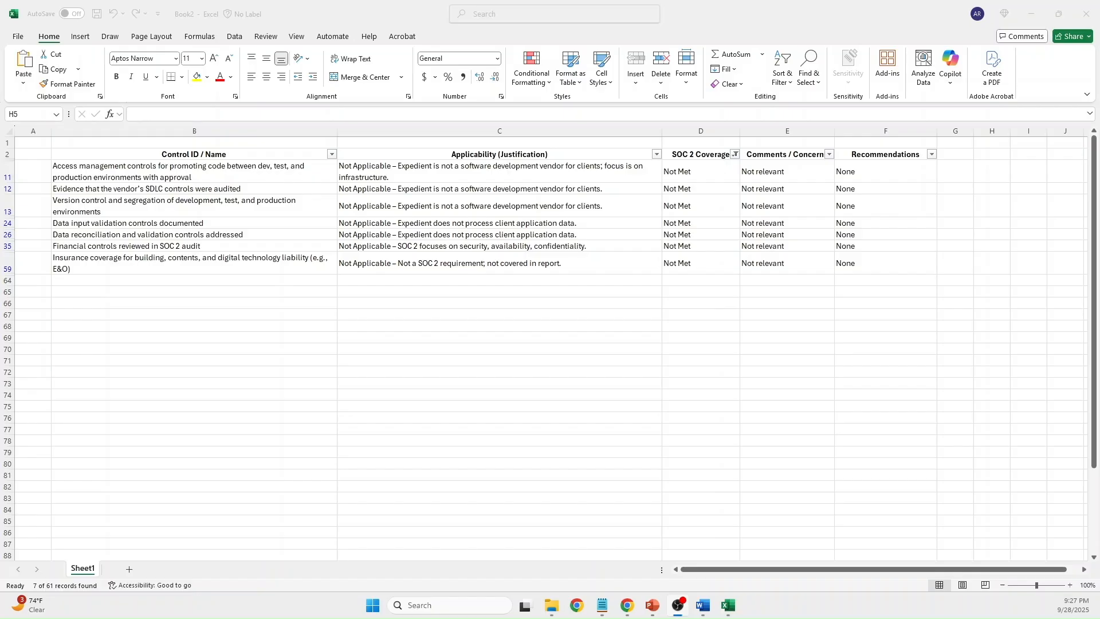
# - Reset the SOC 2 Coverage filter to include all values so every control row is displayed
pyautogui.hotkey('alt', 'Tab')
pyautogui.click(735, 154)
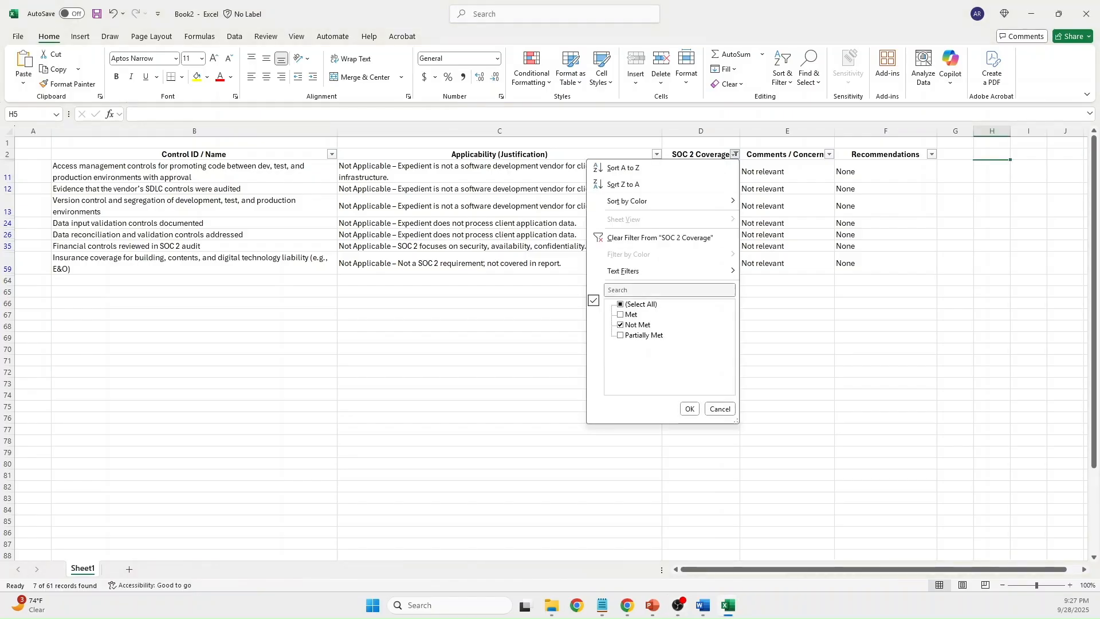
pyautogui.click(620, 304)
pyautogui.click(689, 408)
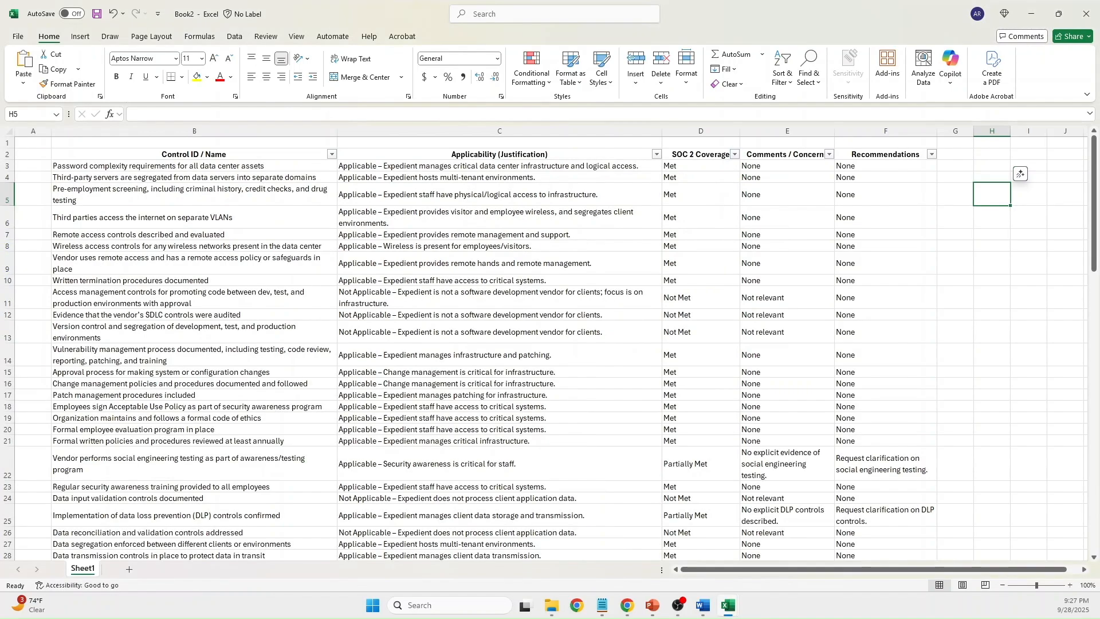
pyautogui.hotkey('alt', 'Tab')
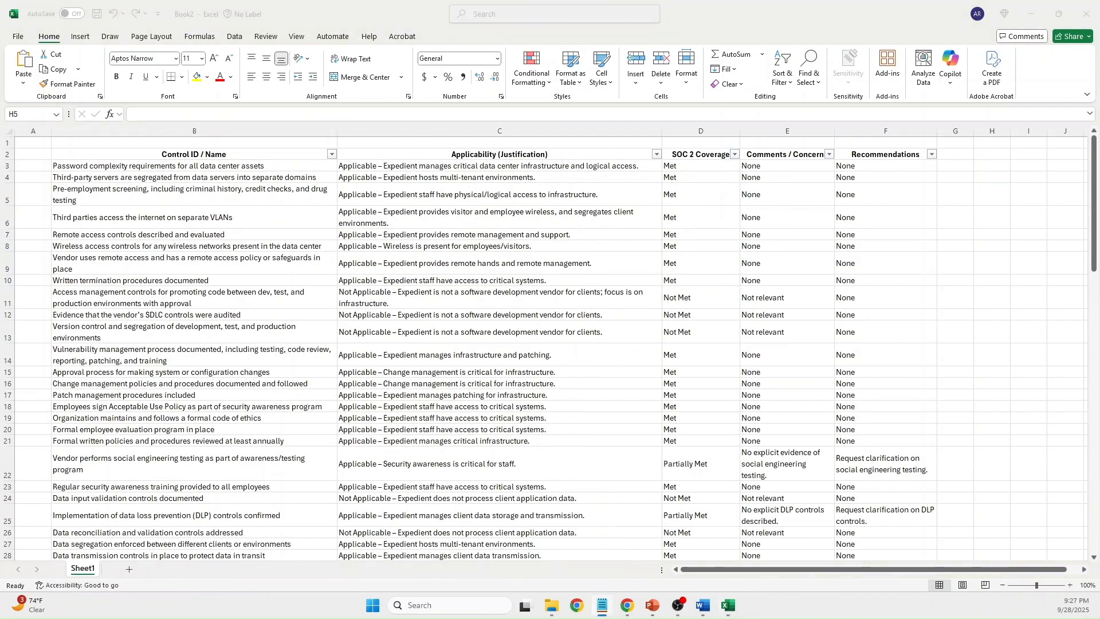